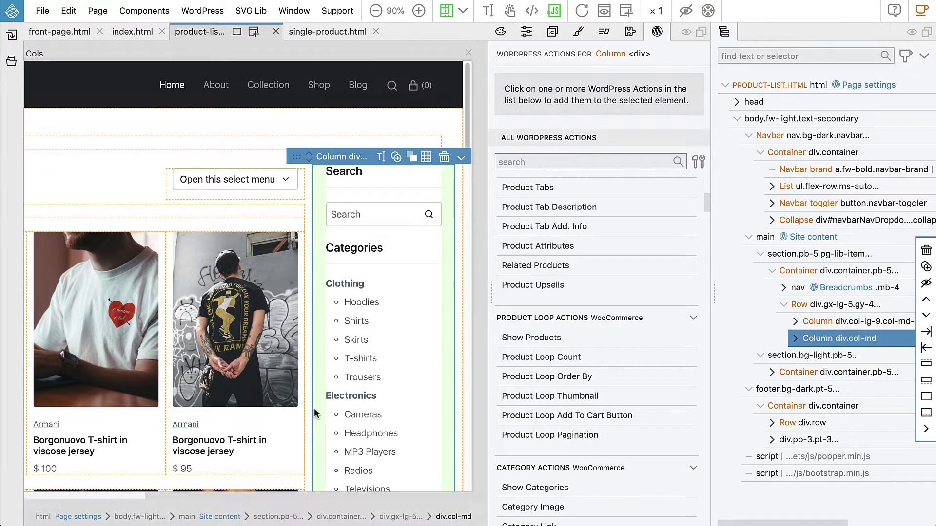
Add the WooCommerce Shop Sidebar action to the column that holds the search box and category lists
left_click(796, 338)
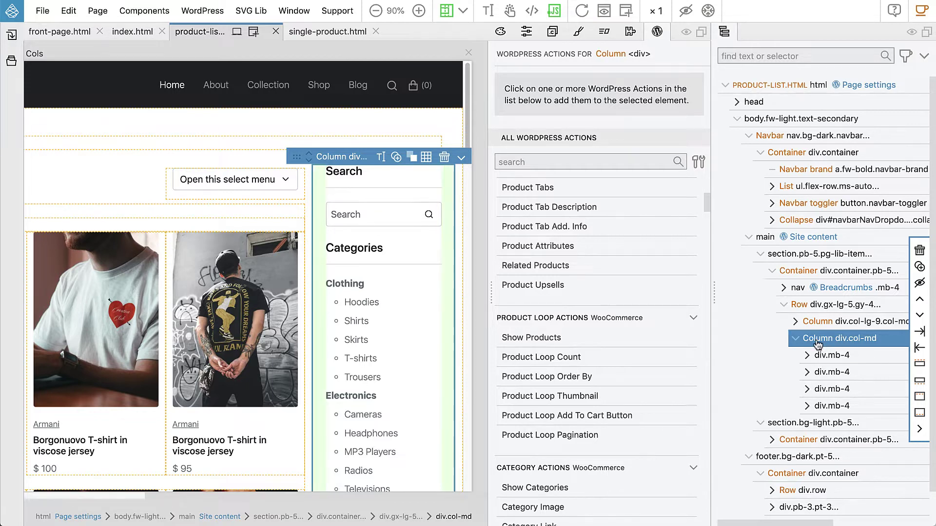
scroll(620, 331, "down", 6)
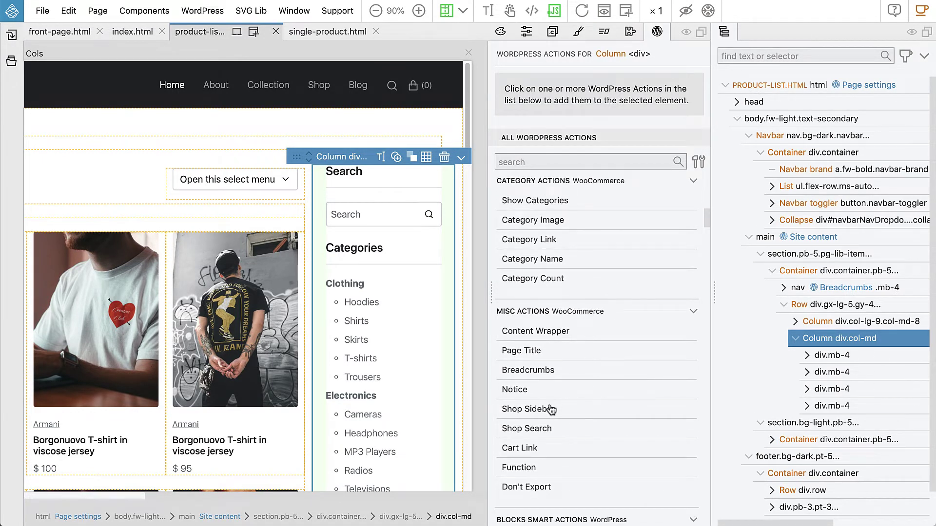
left_click(546, 413)
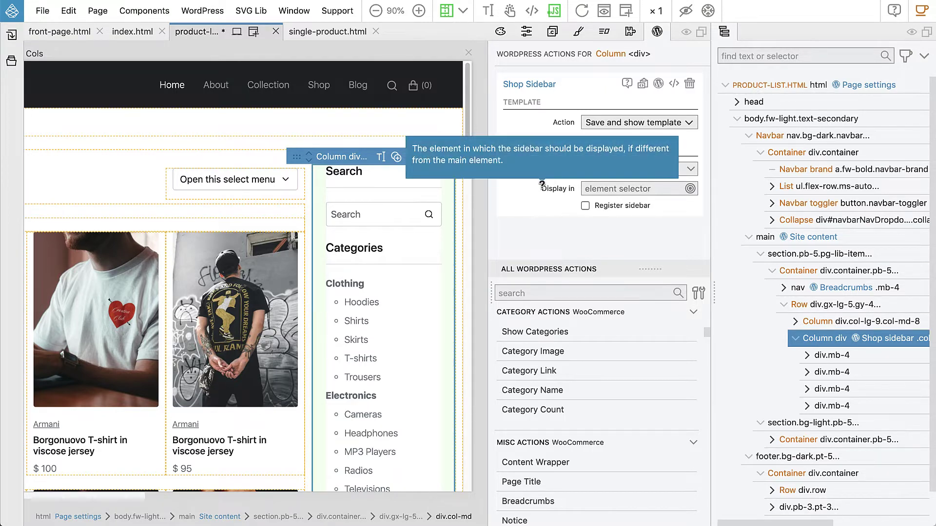
Enable registering the sidebar, name it "Shop sidebar", and save the page
mouse_move(832, 338)
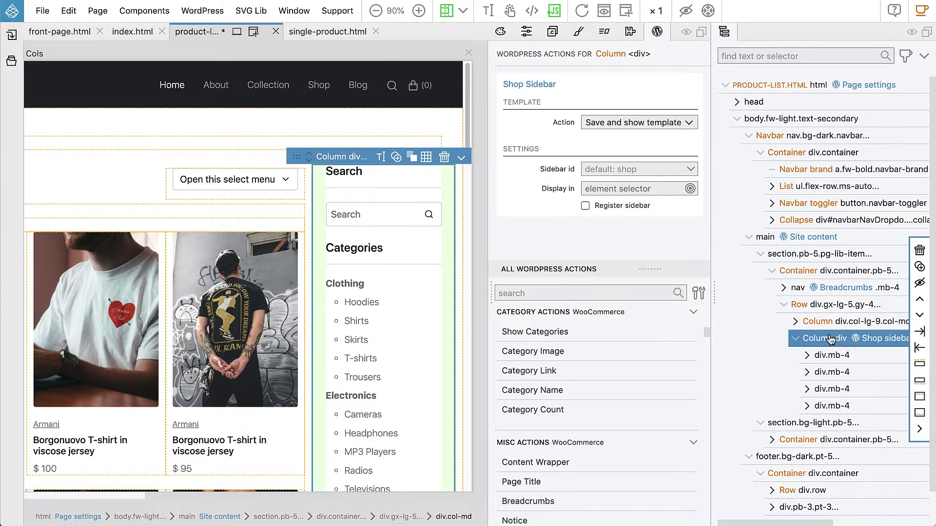
left_click(585, 206)
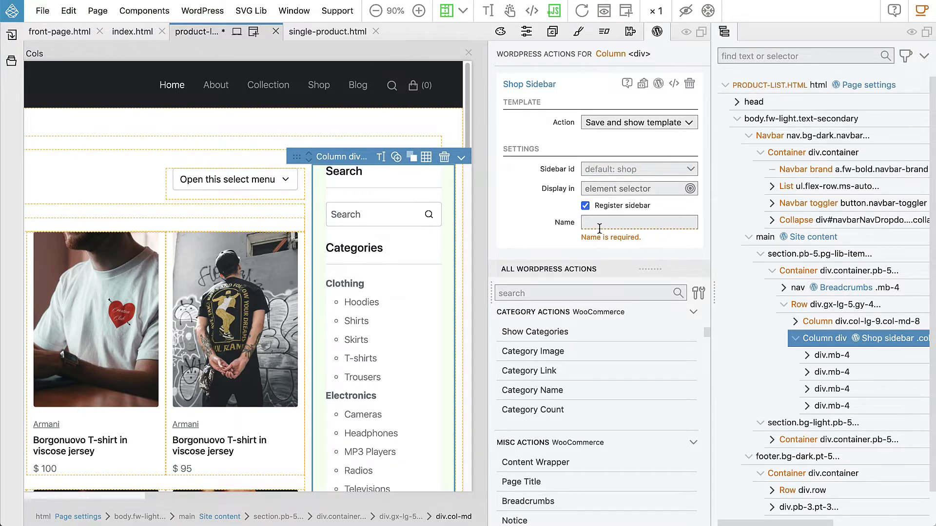
left_click(597, 223)
type("Sho")
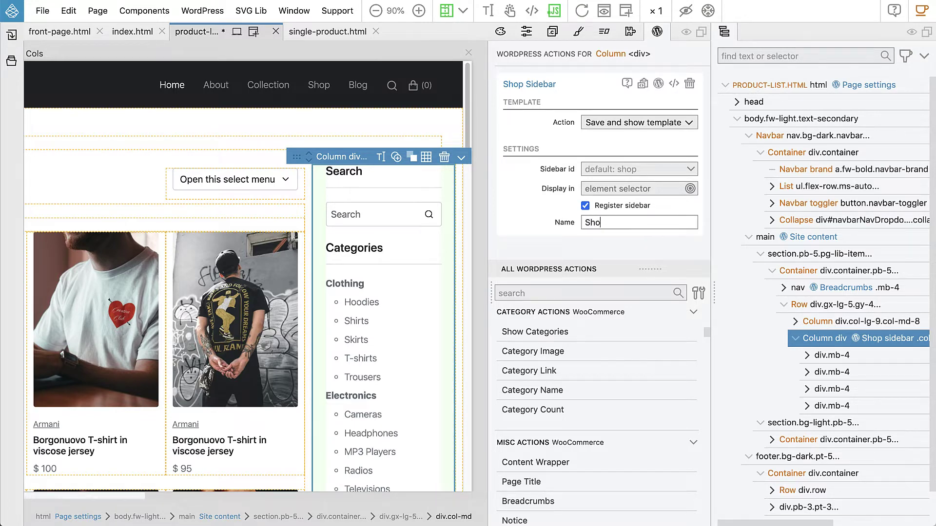
type("p sidebar")
key("ctrl+s")
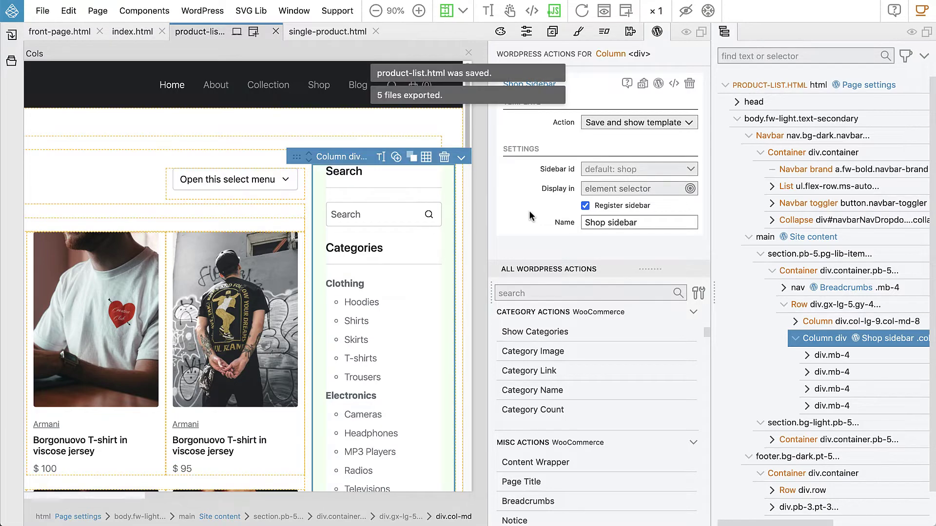
Switch to the browser, reload the shop's product page and open the site customizer from it
key("super+Tab")
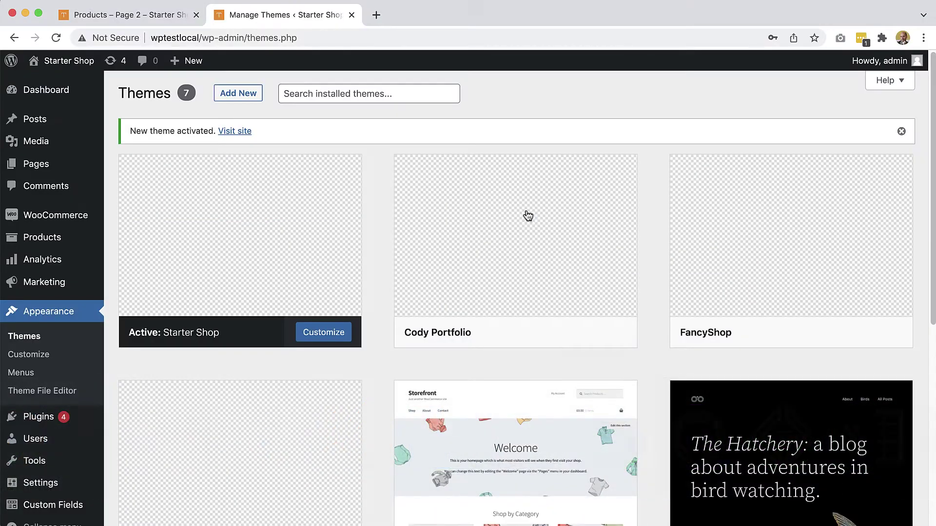
left_click(161, 16)
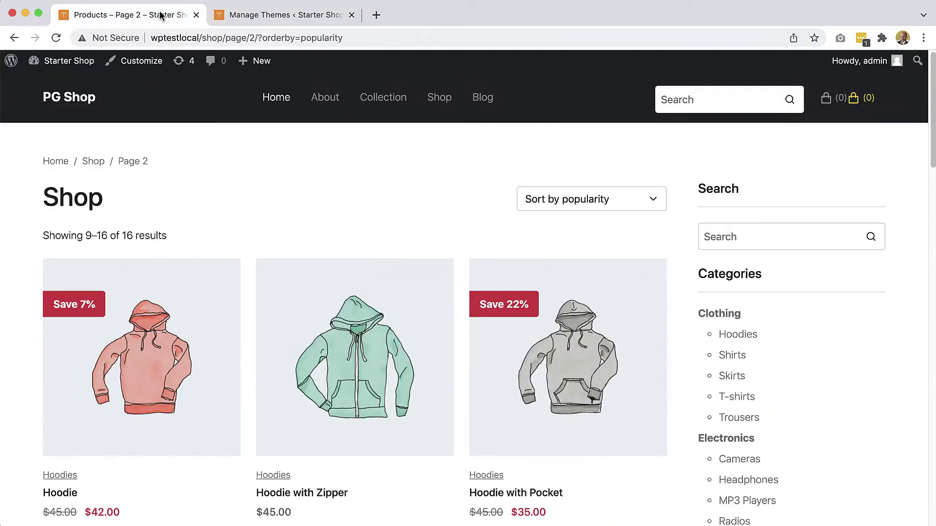
left_click(56, 39)
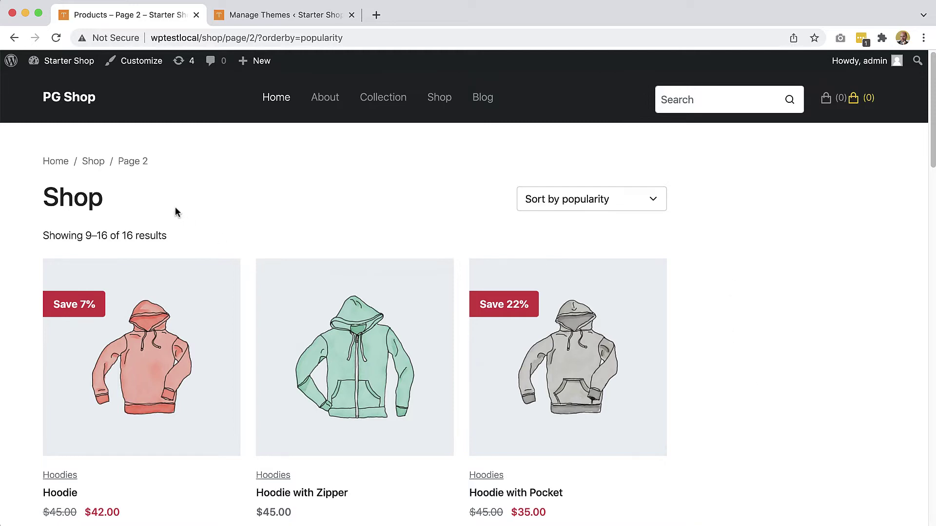
left_click(139, 64)
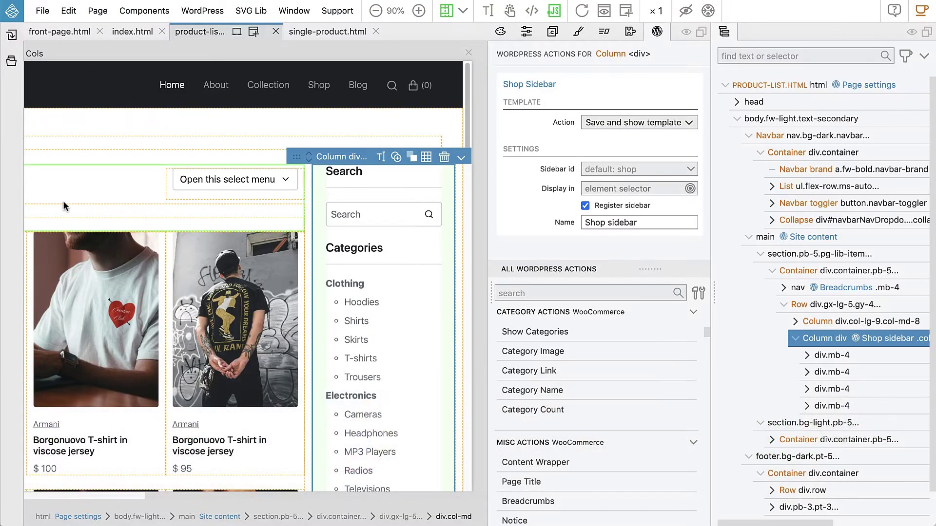
Export the whole WordPress theme from Pinegrow and reload the customizer in the browser
left_click(204, 12)
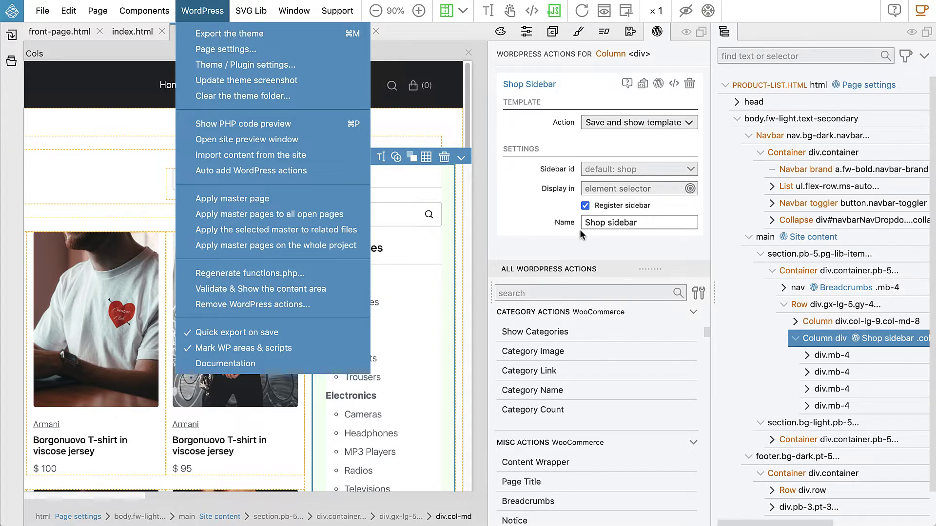
left_click(255, 34)
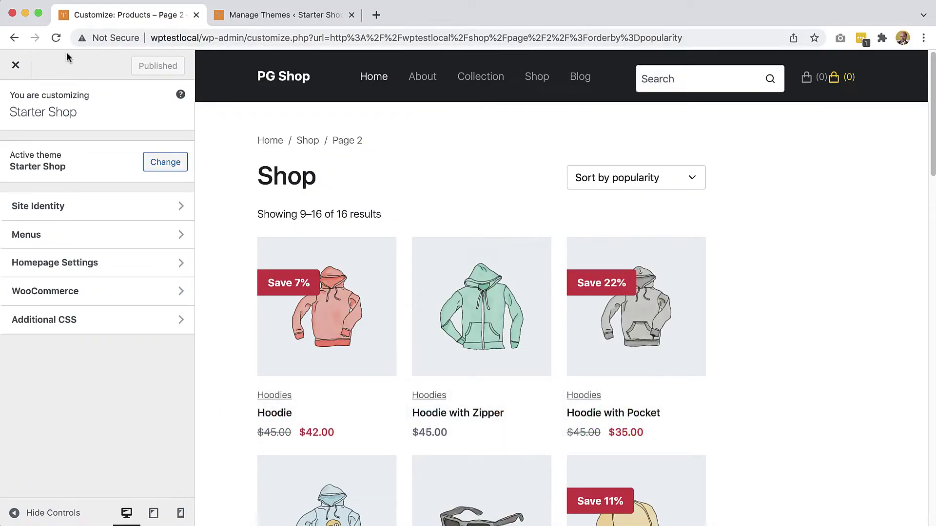
left_click(56, 39)
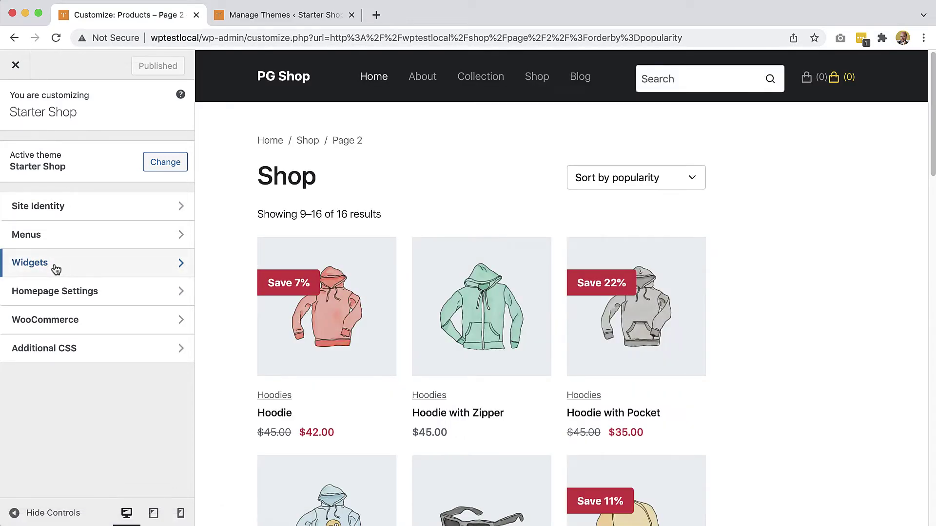
Add the WooCommerce Product Categories List block to the Shop sidebar widget area
left_click(56, 270)
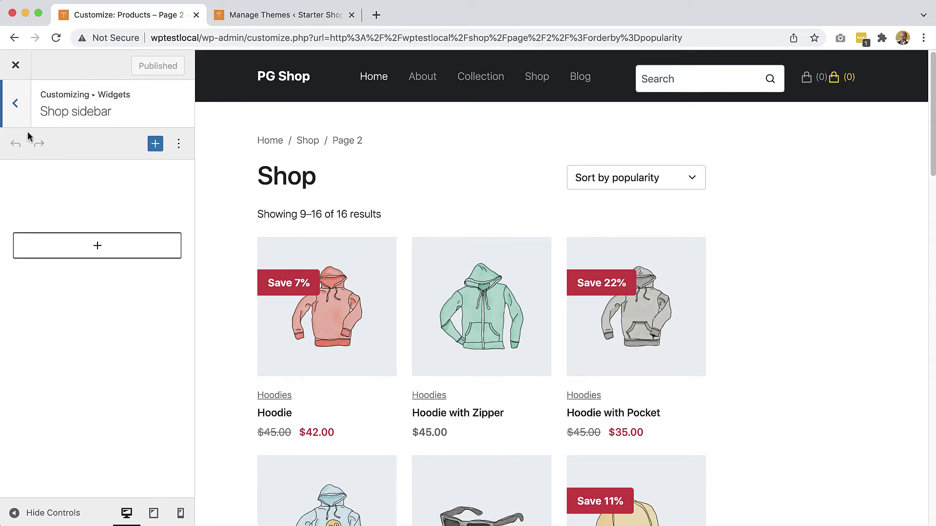
left_click(94, 248)
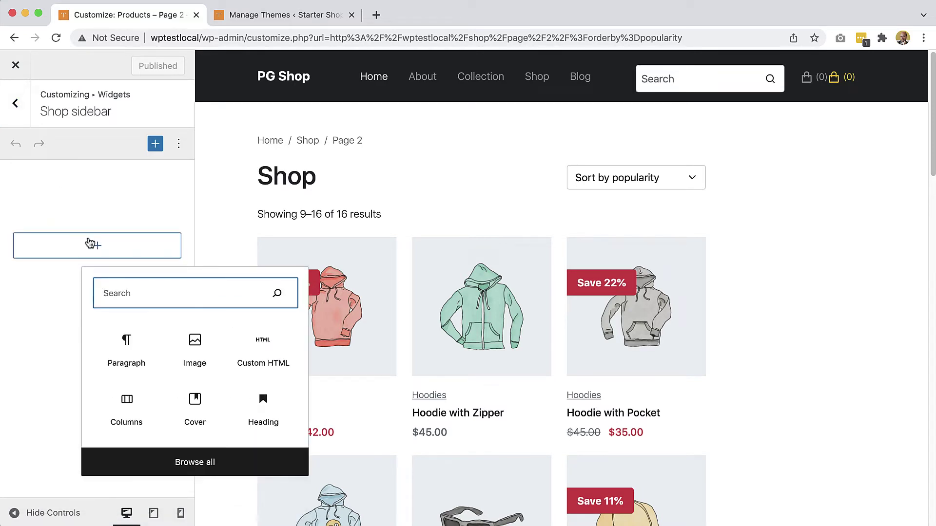
left_click(195, 470)
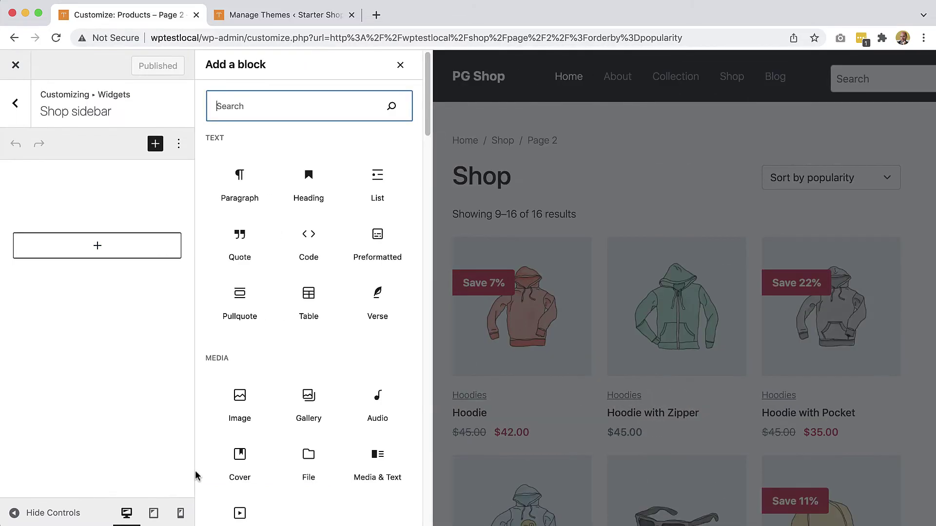
left_click_drag(428, 128, 401, 496)
scroll(400, 497, "down", 3)
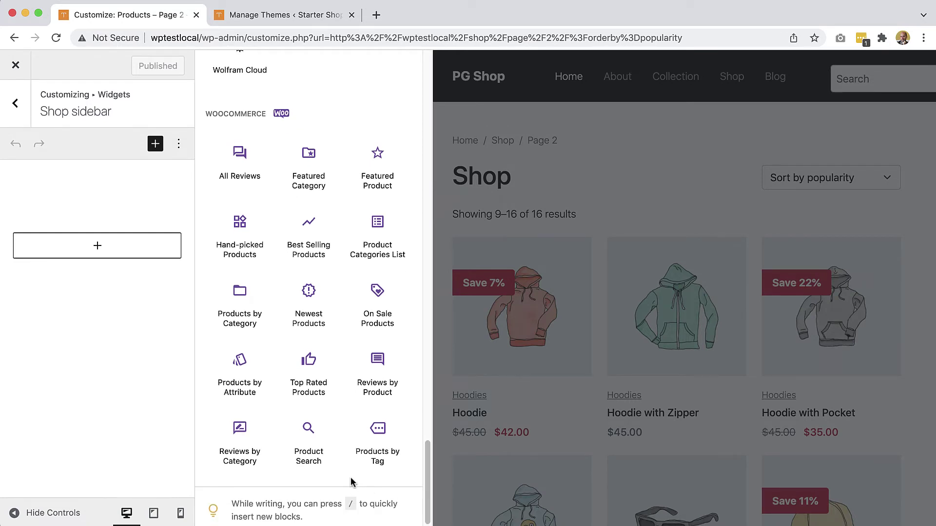
left_click(378, 236)
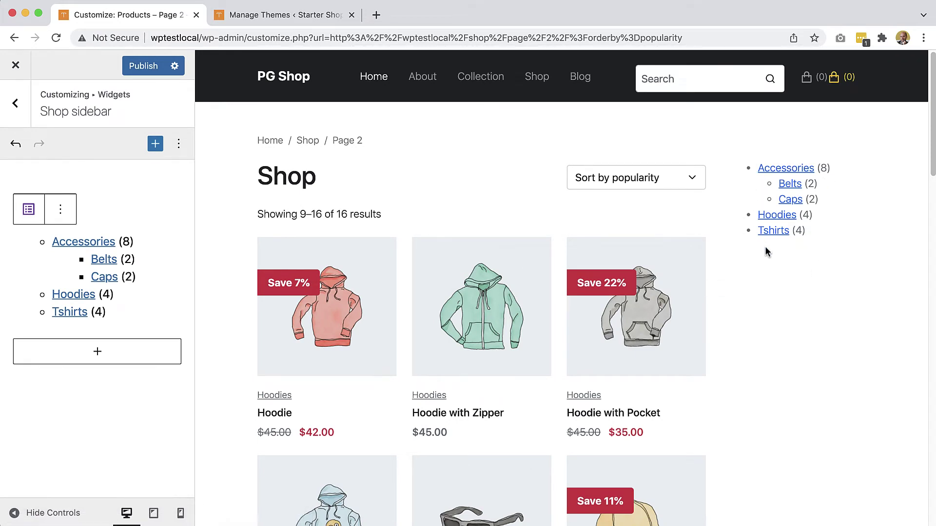
Add a WooCommerce Product Search block below the categories list in the Shop sidebar
left_click(96, 353)
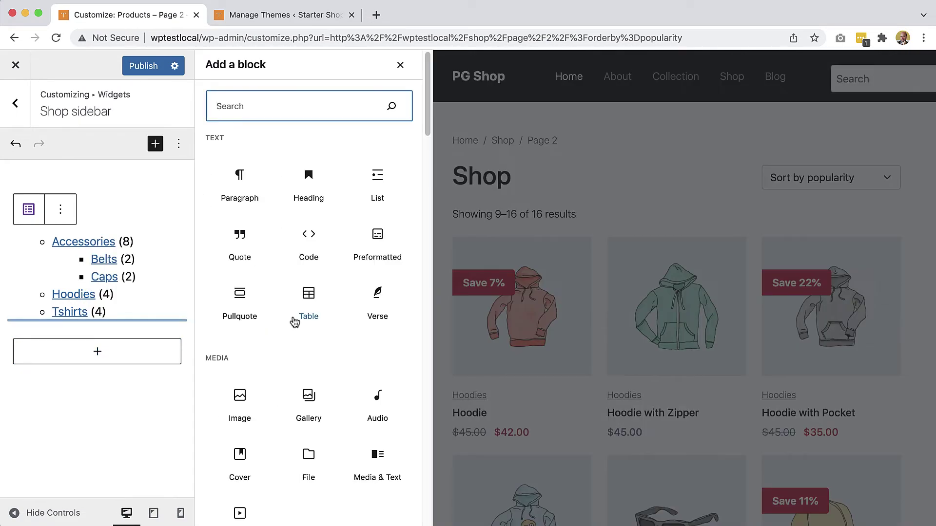
scroll(293, 314, "down", 20)
scroll(294, 317, "down", 10)
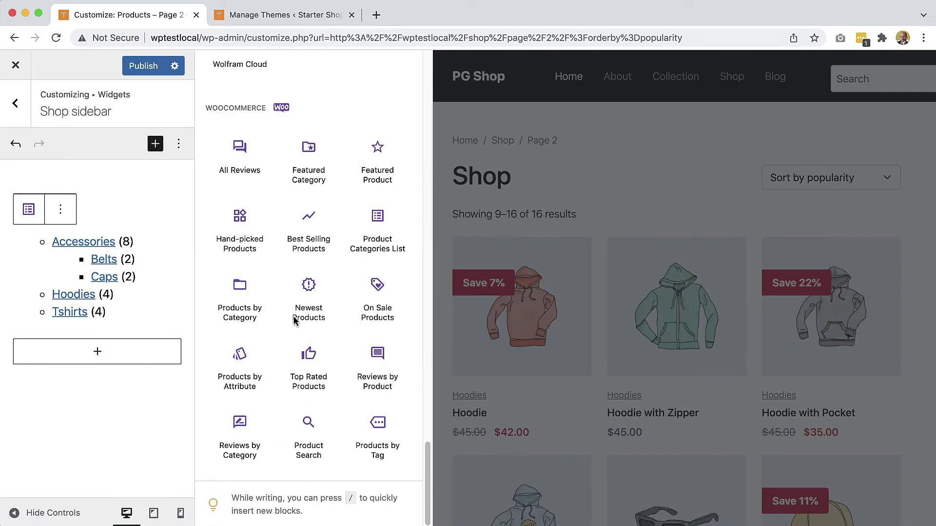
left_click(308, 446)
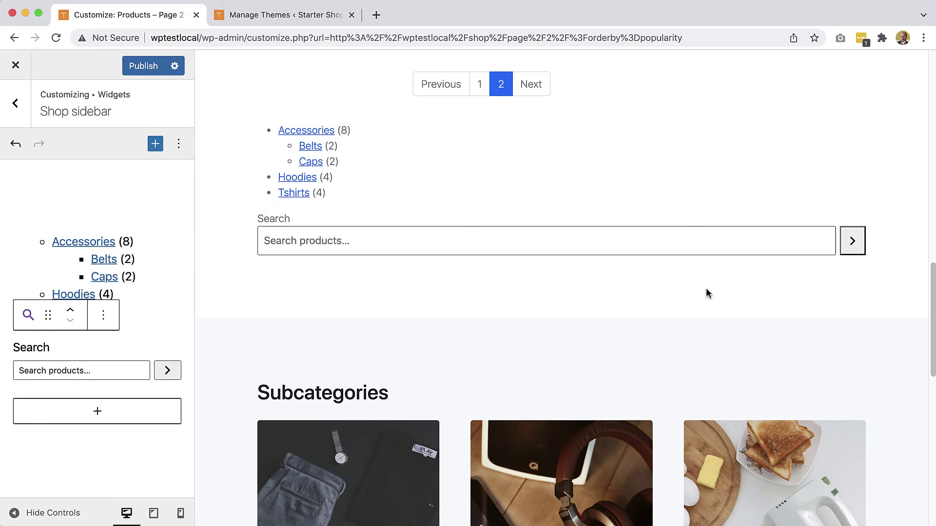
Check the sidebar's placement in the shop page preview and remove the Product Search block
left_click_drag(932, 314, 899, 98)
scroll(518, 328, "down", 5)
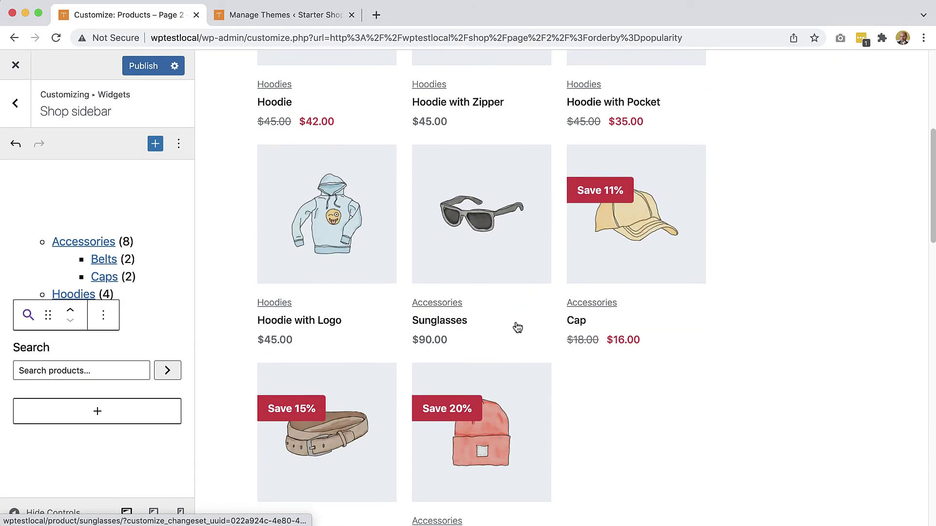
scroll(511, 328, "down", 10)
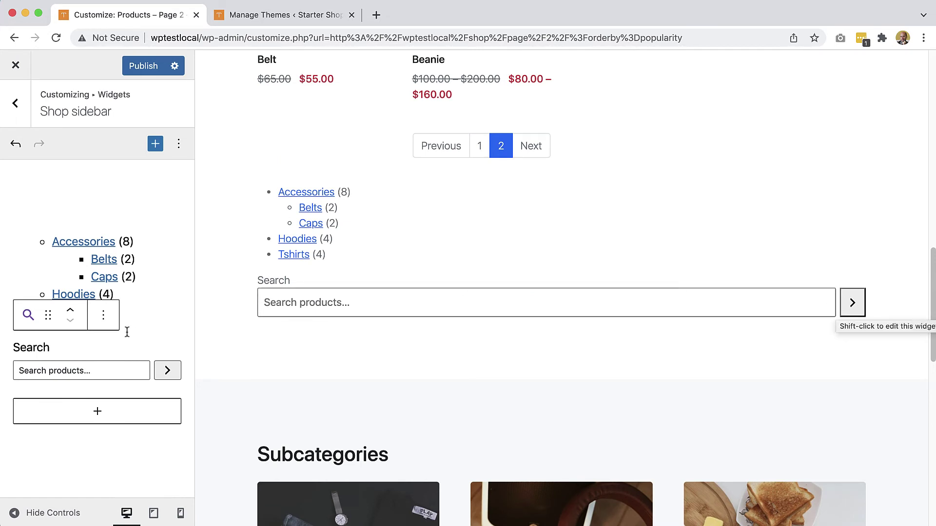
left_click(100, 320)
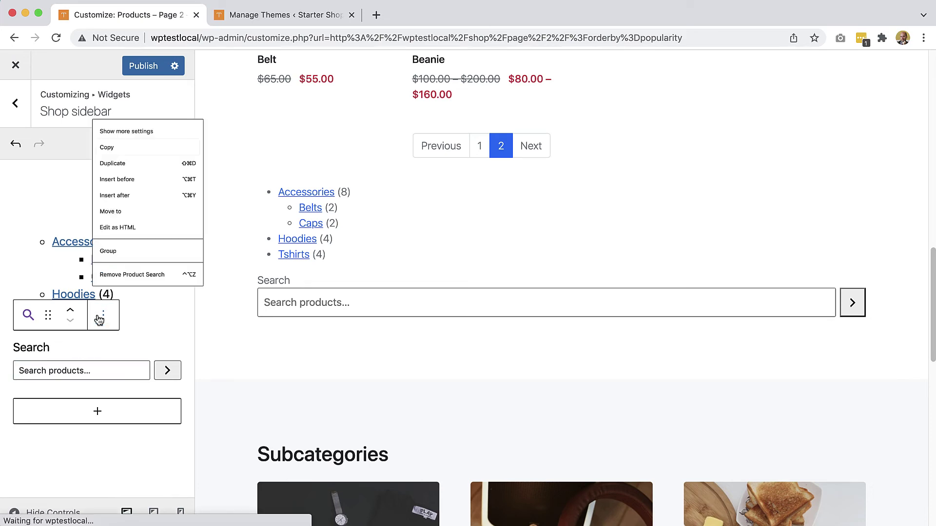
left_click(124, 276)
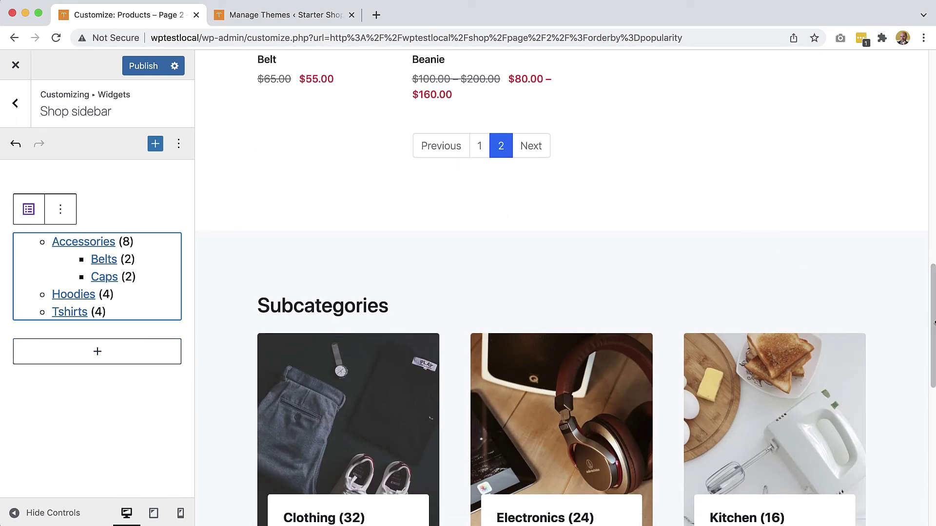
Publish the widget changes, close the customizer and return to Pinegrow
left_click_drag(932, 330, 930, 108)
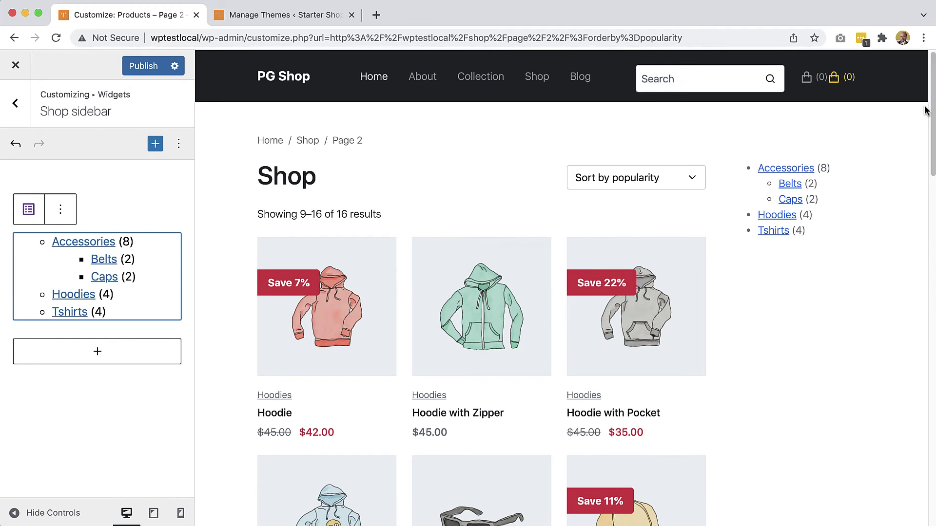
left_click(140, 68)
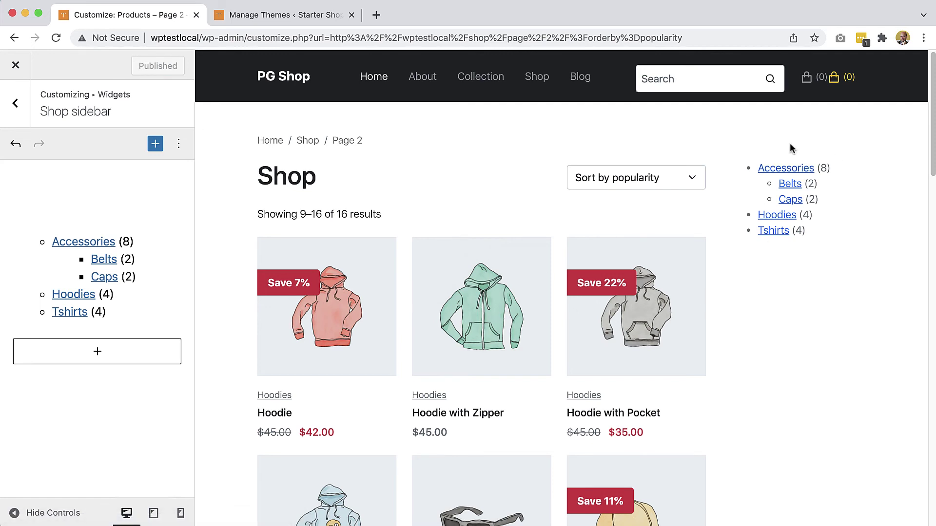
left_click(15, 68)
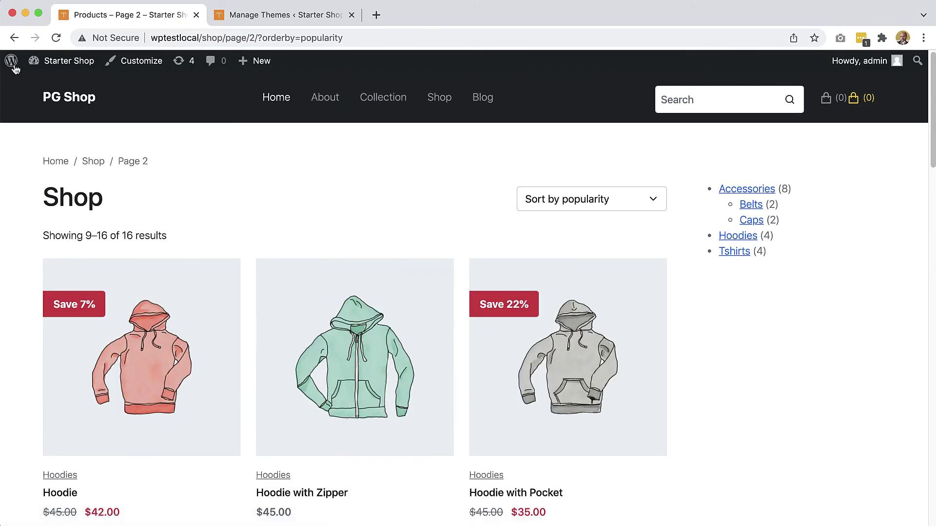
left_click(779, 429)
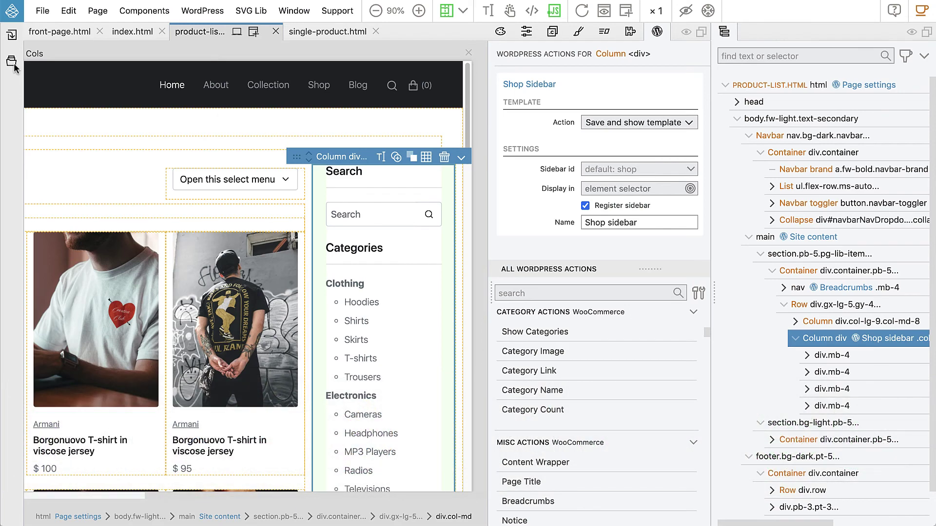